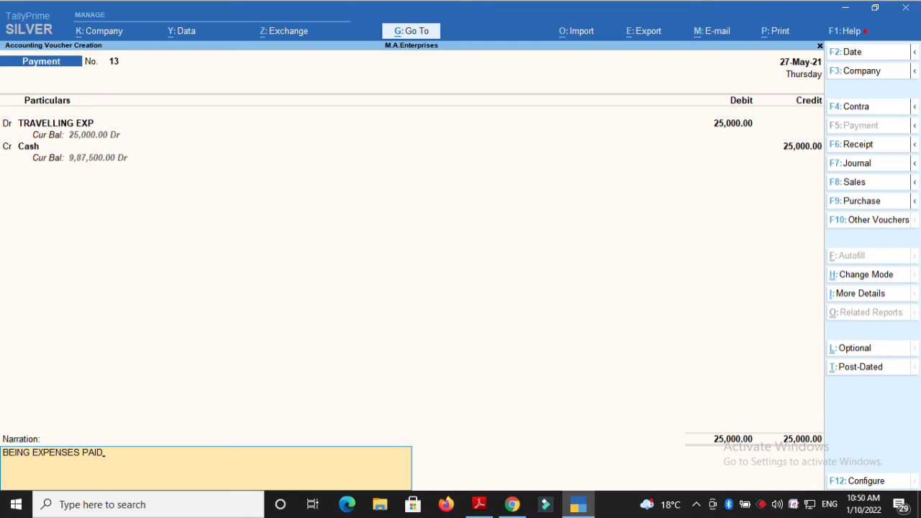
# Save the TRAVELLING EXP payment voucher and date the new payment voucher 28-5-2021
pyautogui.press('Return')
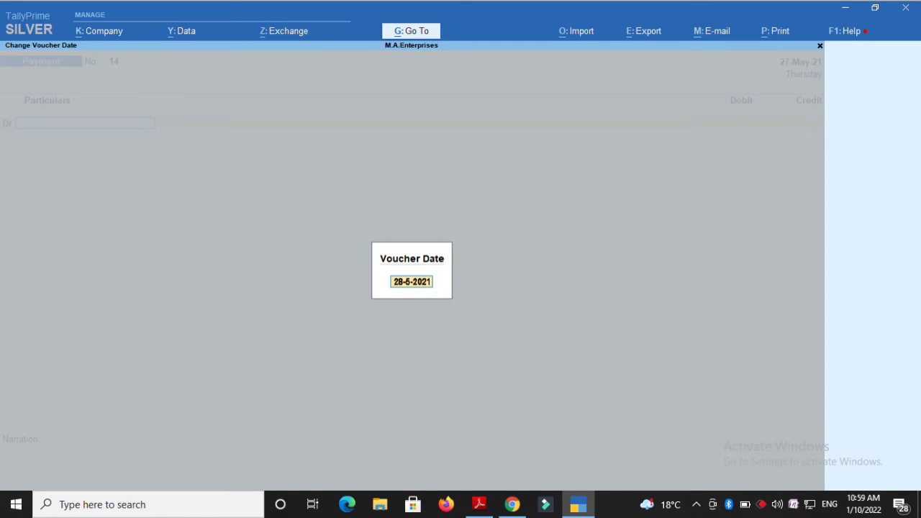
pyautogui.press('Return')
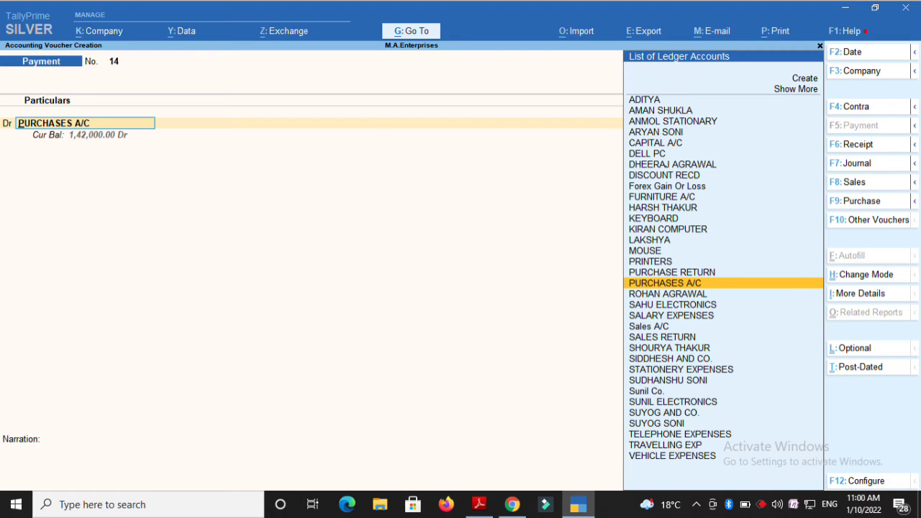
# Debit PURCHASES A/C with 15,000, leaving the inventory allocations empty, and credit Cash with the same amount
pyautogui.press('Return')
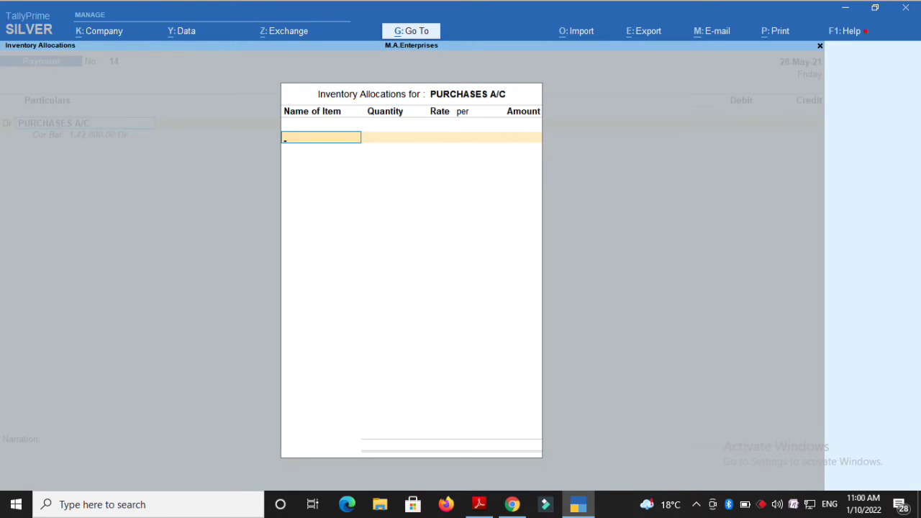
pyautogui.press('Escape')
pyautogui.write('15000')
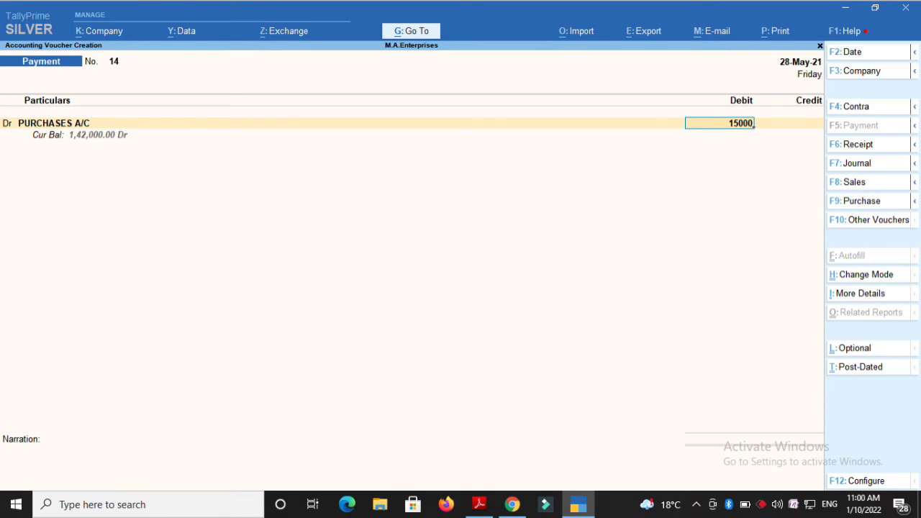
pyautogui.press('Return')
pyautogui.press('Return')
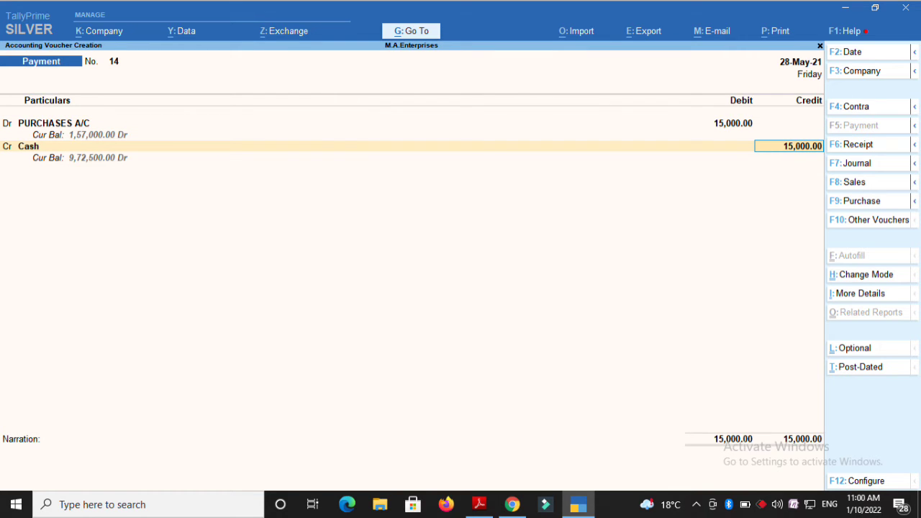
# Enter the narration "BEING GOODS PURCHASED" and save the payment voucher
pyautogui.press('Return')
pyautogui.write('BEING GOODS PURCHASED')
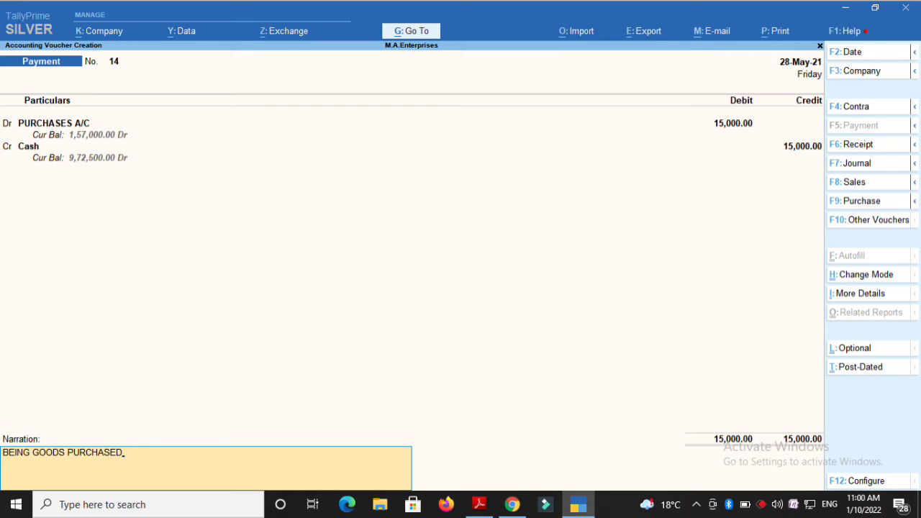
pyautogui.press('Return')
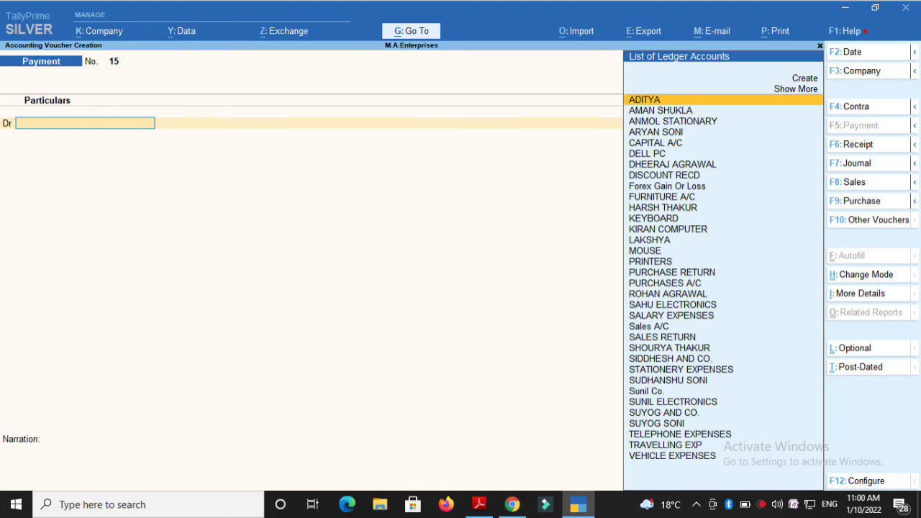
# Switch to a receipt voucher and date it 29-5-2021
pyautogui.press('F6')
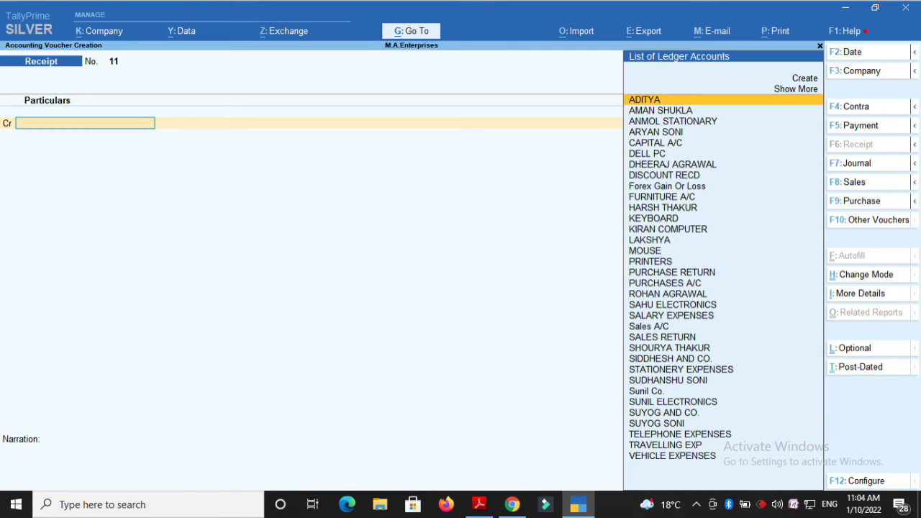
pyautogui.press('F2')
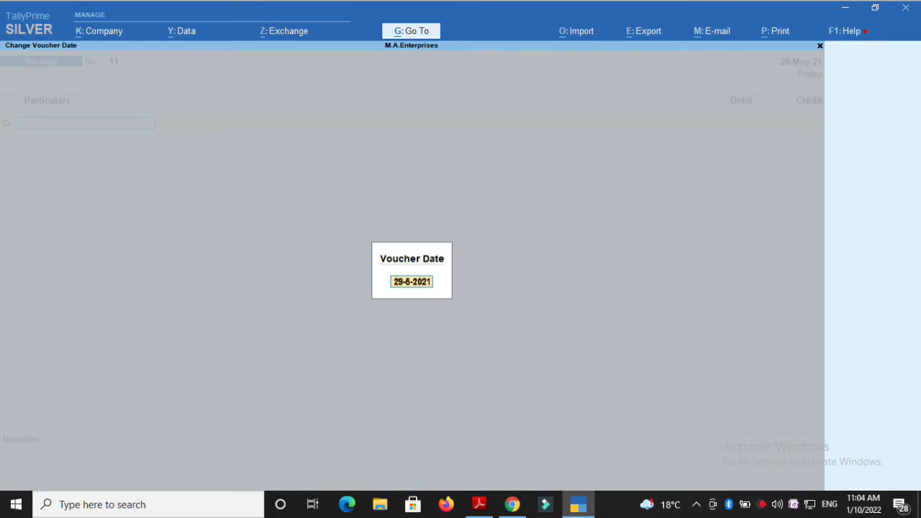
pyautogui.press('Return')
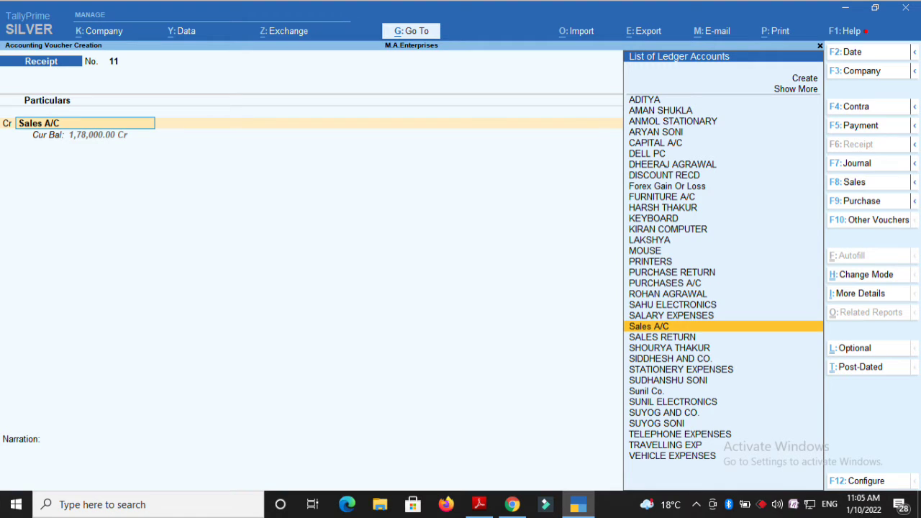
# Credit Sales A/C with 20,000 against Cash without inventory items, and save the receipt with the narration "BEING GOODS SOLD"
pyautogui.press('Return')
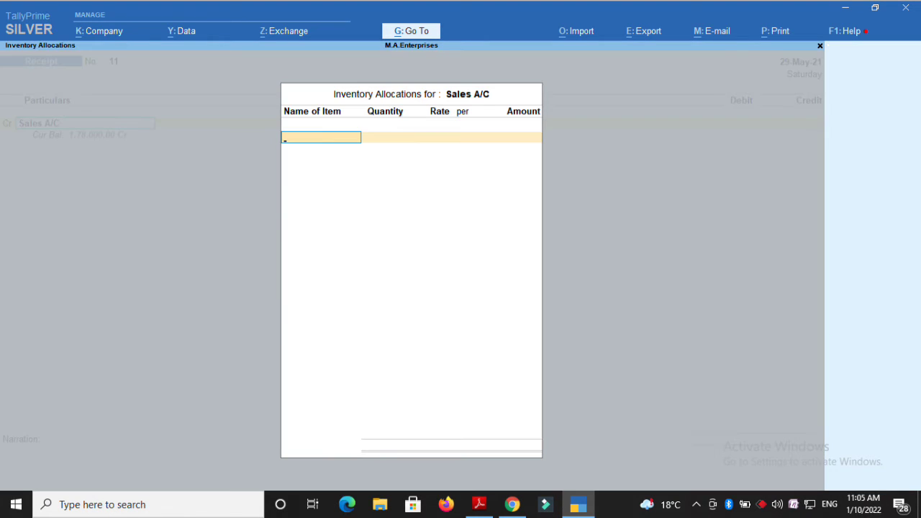
pyautogui.press('Return')
pyautogui.write('20000')
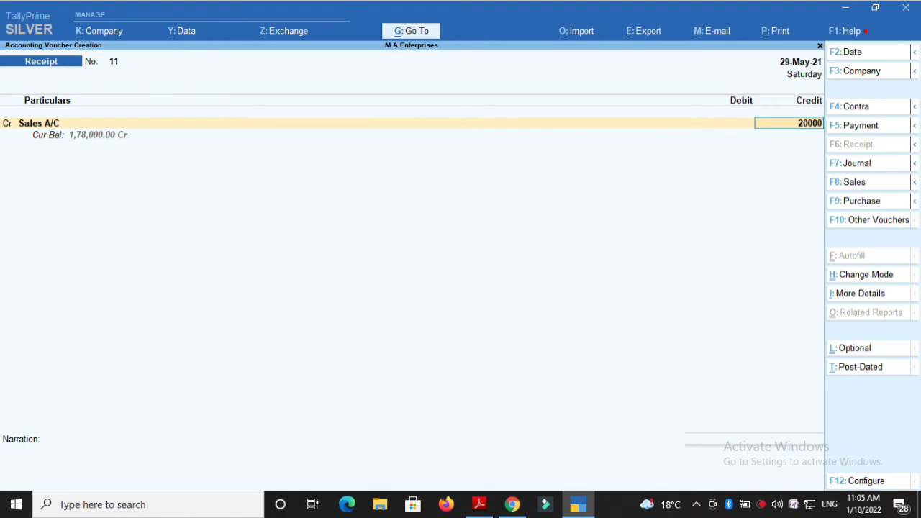
pyautogui.press('Return')
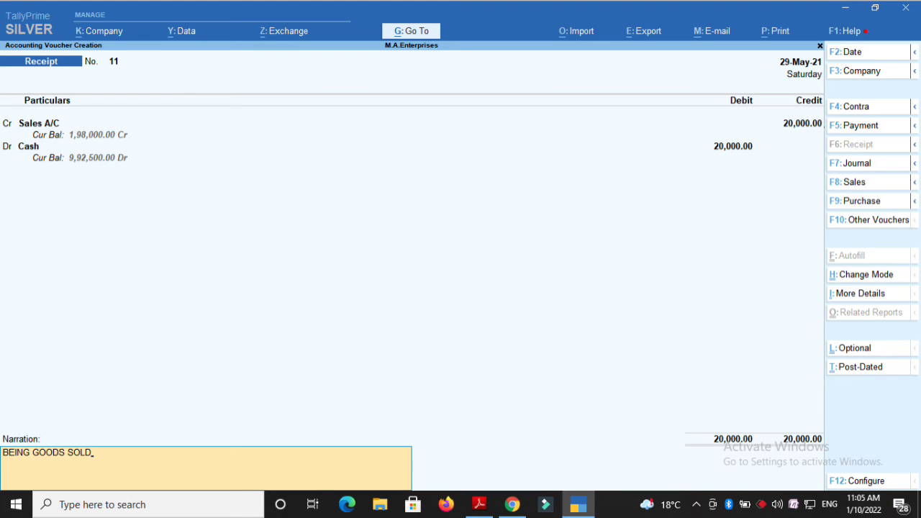
pyautogui.press('Return')
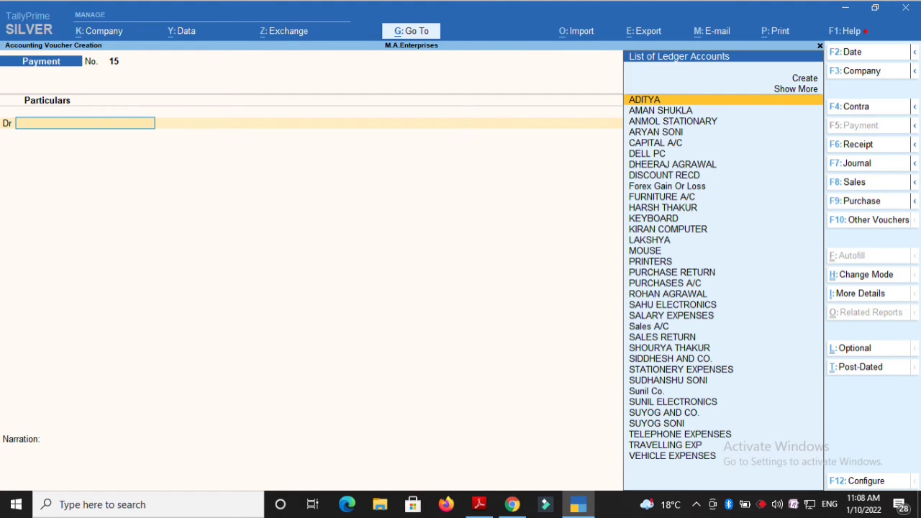
# Date the new payment voucher 30-May-21 and debit SUYOG AND CO. with 15,000
pyautogui.press('F2')
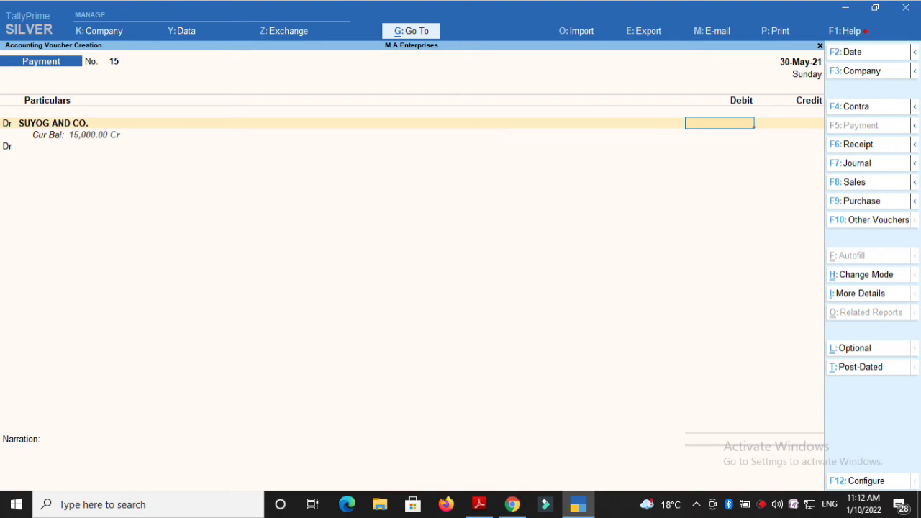
pyautogui.write('15000')
pyautogui.press('Return')
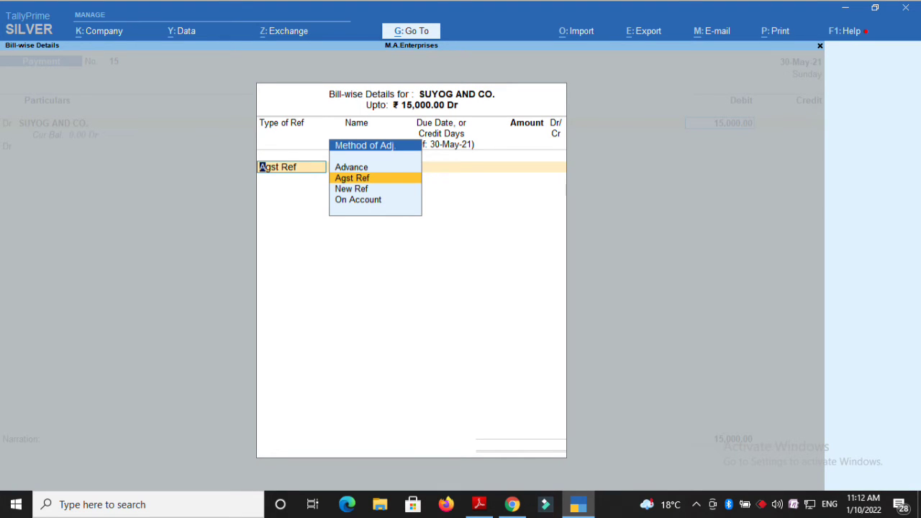
# Allocate the 15,000 payment as Agst Ref to SUYOG AND CO.'s pending bill SC 21-22
pyautogui.press('Return')
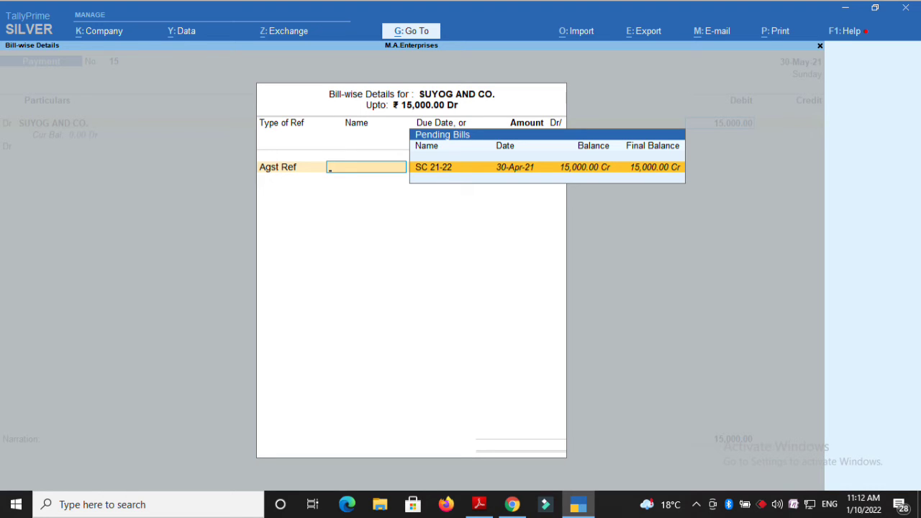
pyautogui.press('Return')
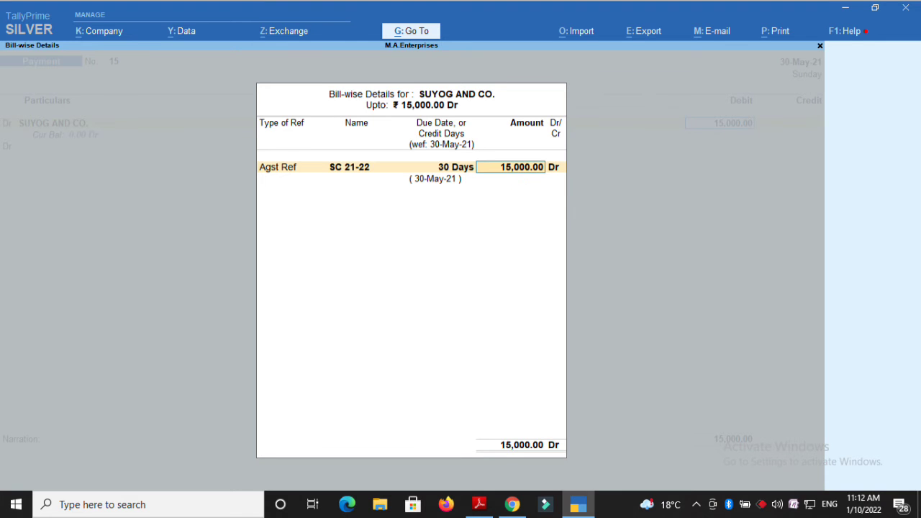
pyautogui.press('Return')
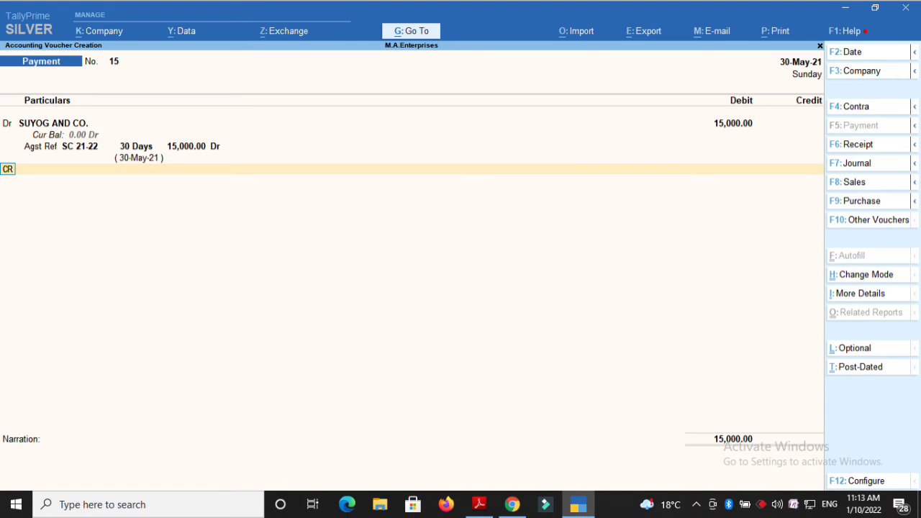
# Credit Cash with 15,000 and save the payment voucher with the narration "BEING CASH PAID"
pyautogui.press('Return')
pyautogui.press('Return')
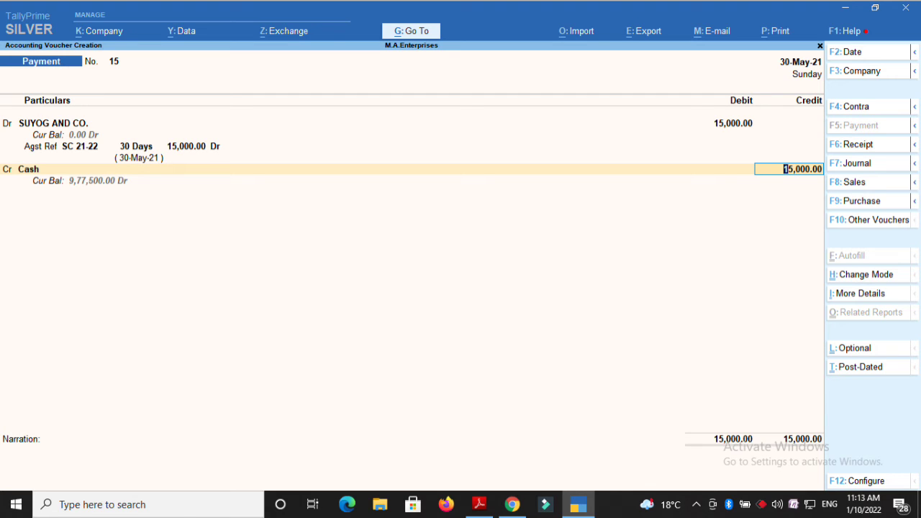
pyautogui.press('Return')
pyautogui.write('BEING CASH PAID')
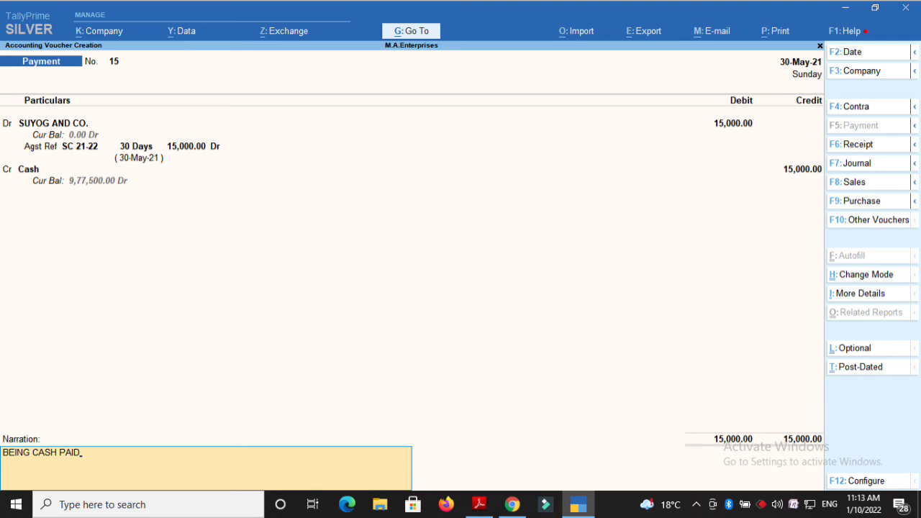
pyautogui.press('Return')
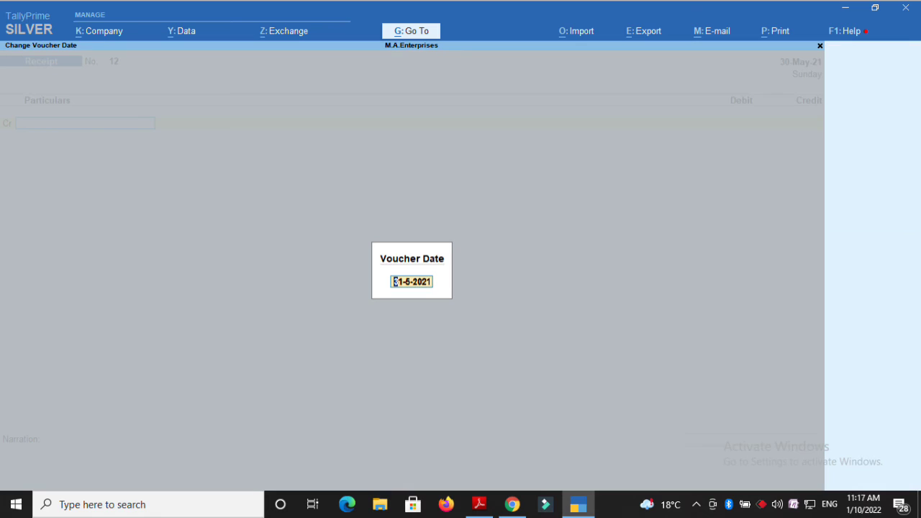
# Date the receipt voucher 31-5-2021 and create a new ledger named COMMISSION RECD for its credit entry
pyautogui.press('Return')
pyautogui.hotkey('alt', 'c')
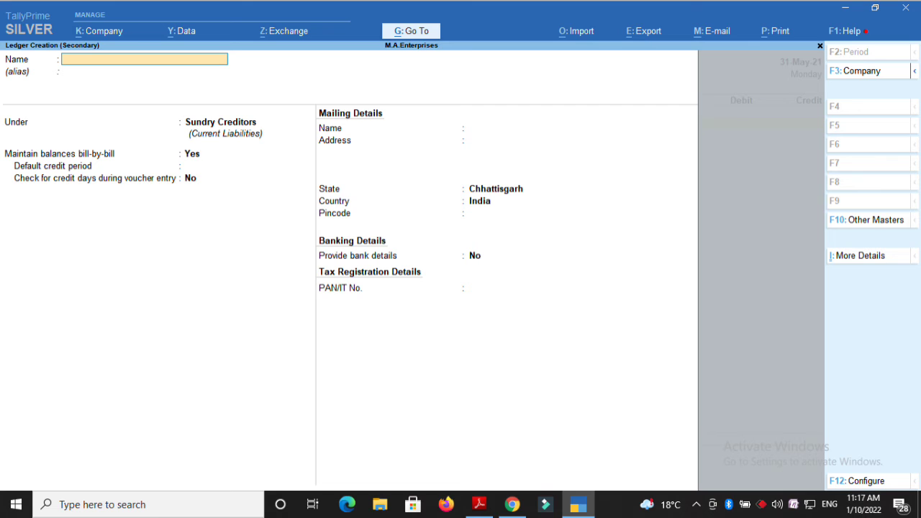
pyautogui.write('COMMISSION RECD')
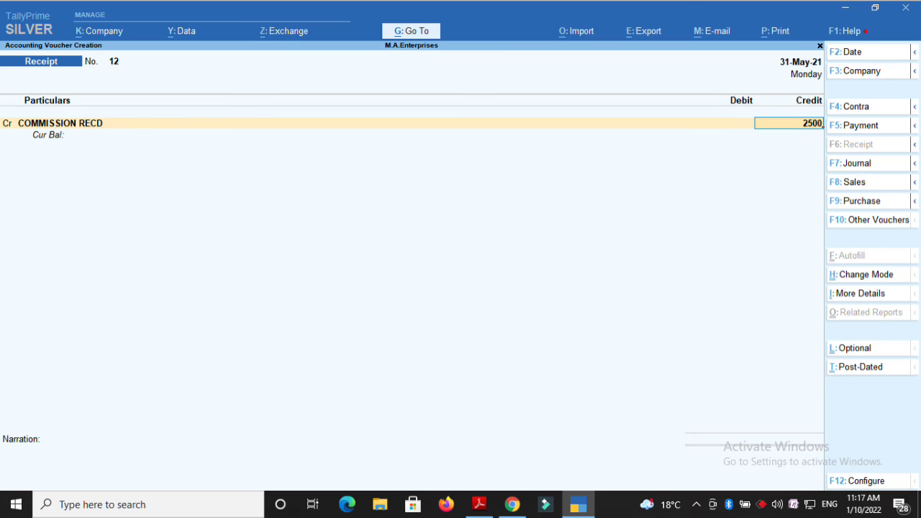
# Record the 2,500 credit to COMMISSION RECD against Cash and save the receipt with the narration "BEING COMMISSION RECD"
pyautogui.press('Return')
pyautogui.press('Return')
pyautogui.press('Return')
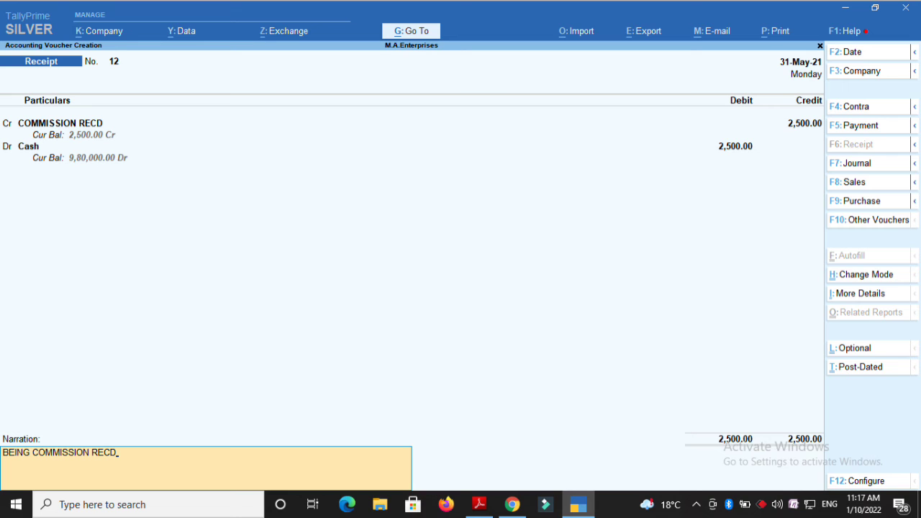
pyautogui.press('Return')
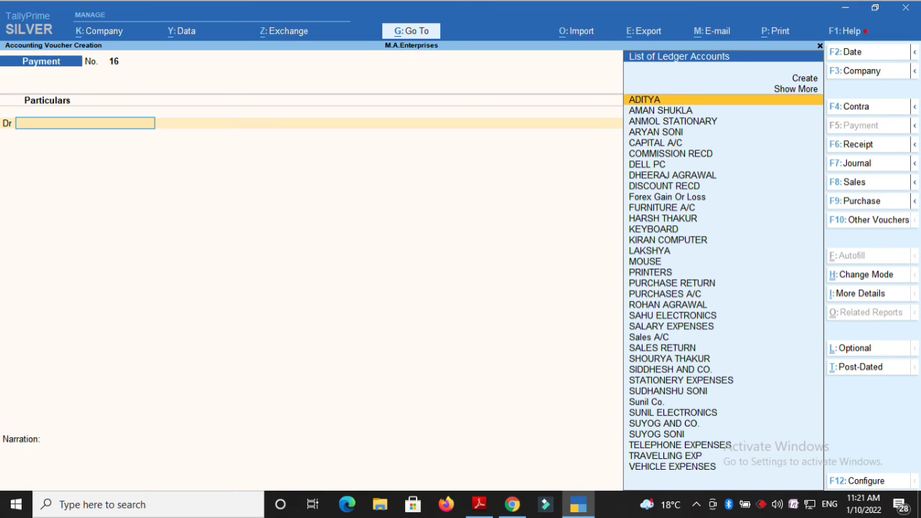
# Record a 500 cash payment for PETROL EXPENSES dated 1-Jun-21, with the narration "BEING EXPENSES PAID", and save it
pyautogui.press('F2')
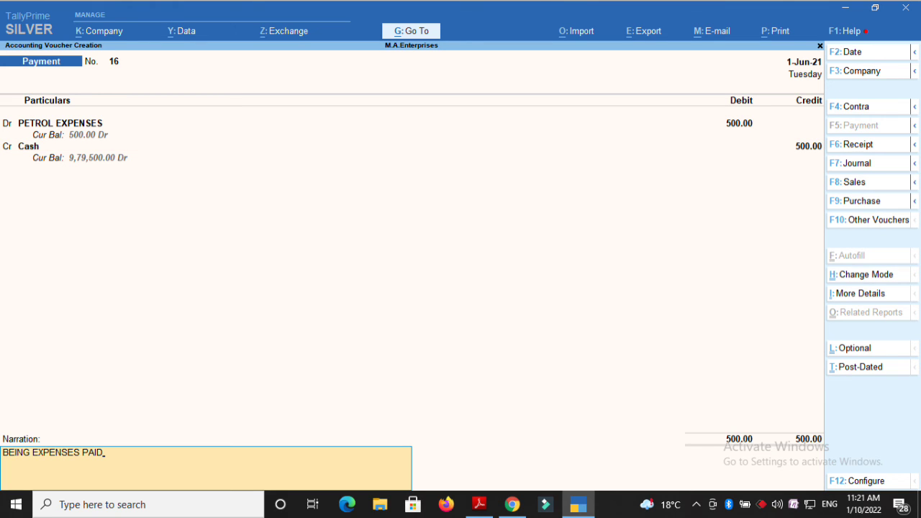
pyautogui.press('Return')
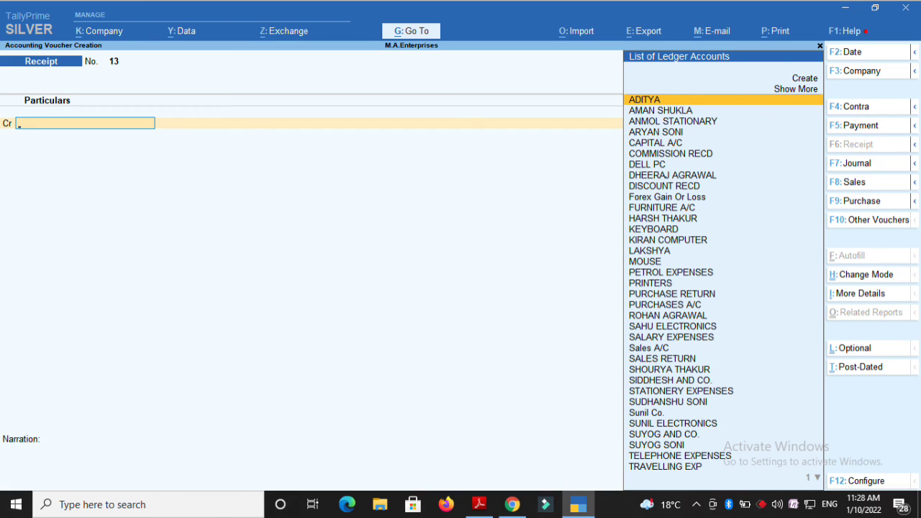
# Date the receipt voucher 2-Jun-21 and create the ledger SBI LOAN A/C under Secured Loans
pyautogui.press('F2')
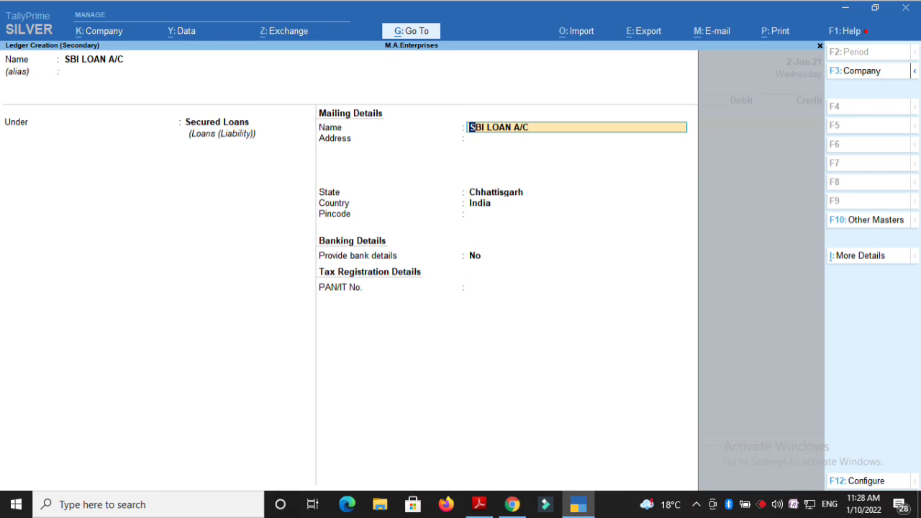
pyautogui.hotkey('ctrl', 'a')
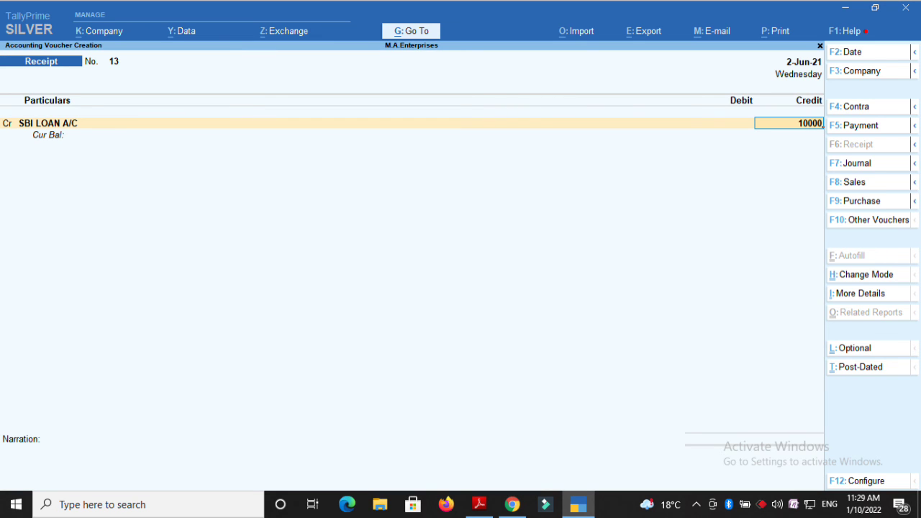
# Credit SBI LOAN A/C with 10,000 against Cash and save the receipt with the narration "BEING LOAN TAKEN FROM SBI"
pyautogui.press('Return')
pyautogui.press('Return')
pyautogui.press('Return')
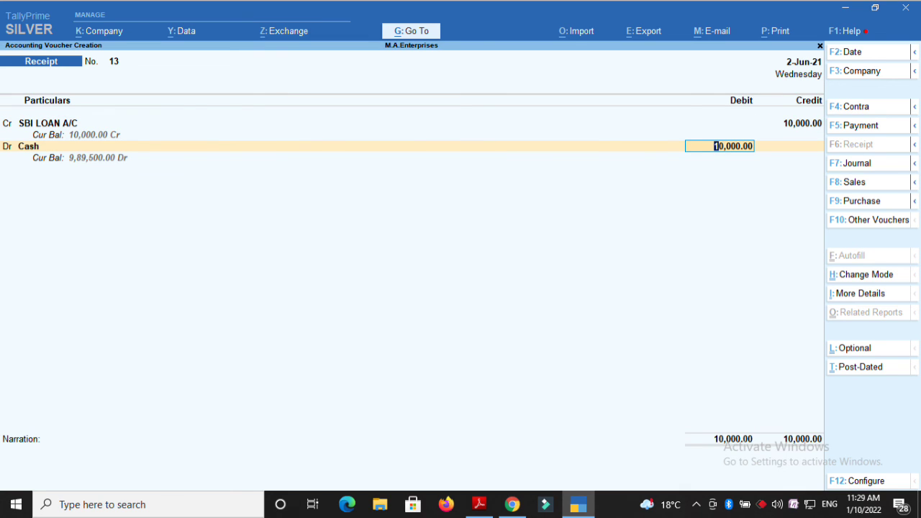
pyautogui.press('Return')
pyautogui.press('Return')
pyautogui.write('BEING LOAN TAKEN FROM SBI')
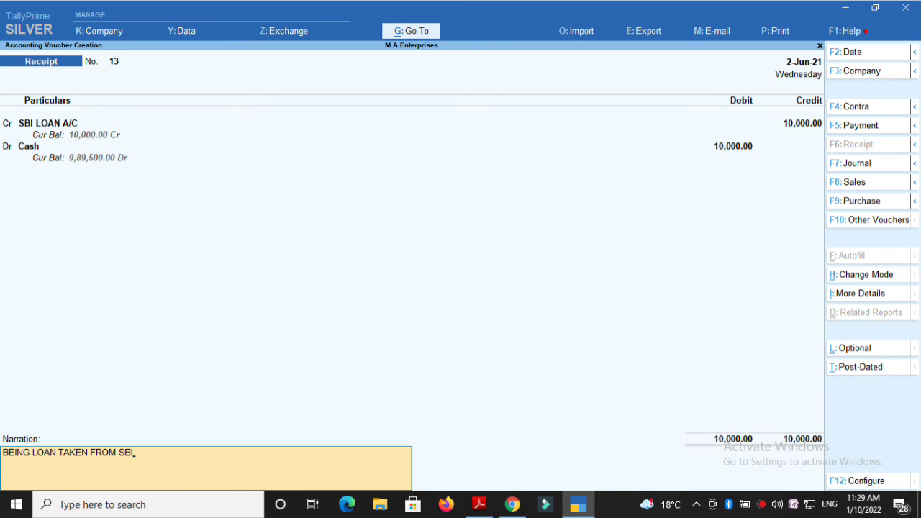
pyautogui.press('Return')
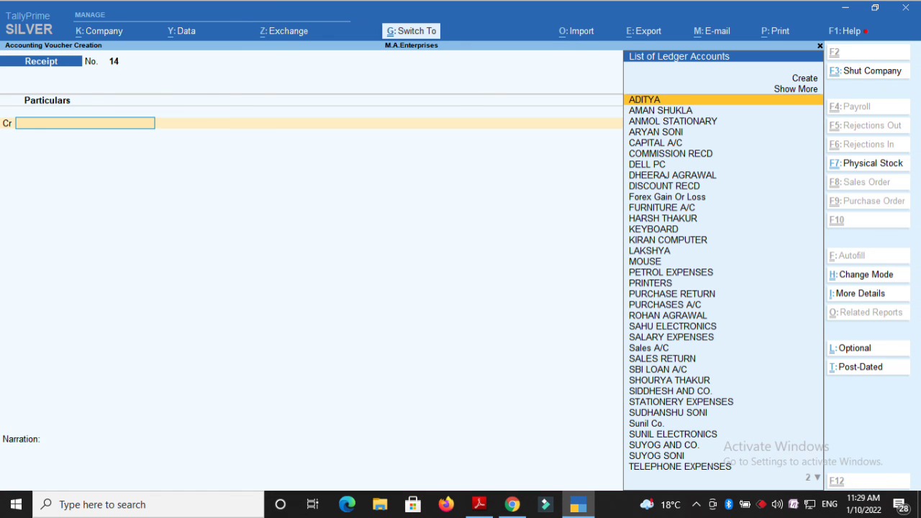